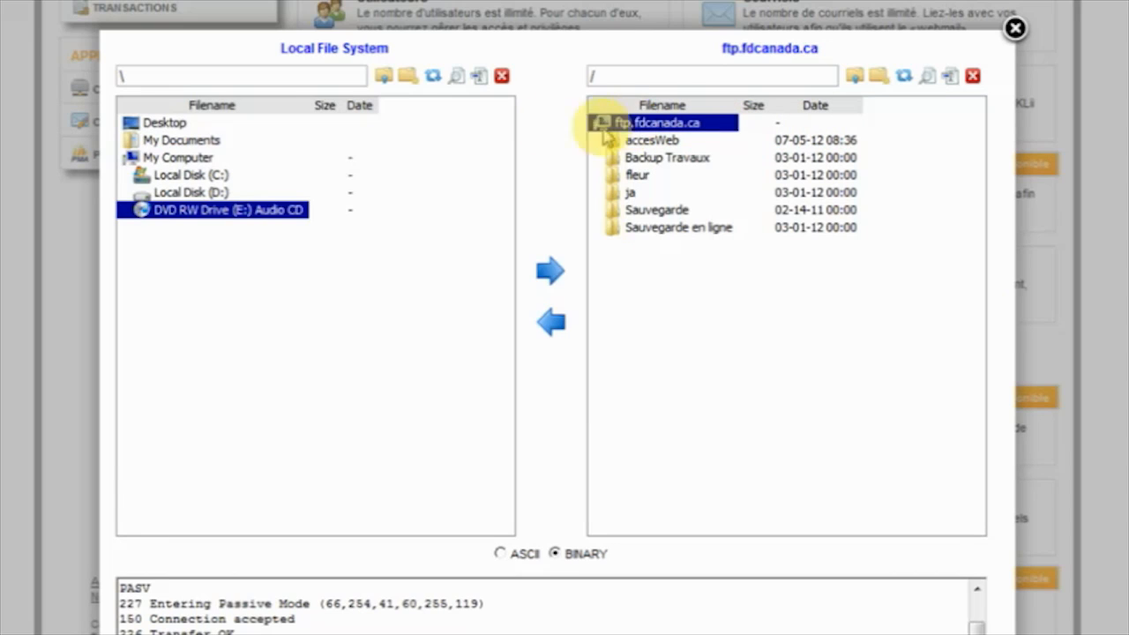
Step: Open the folder 1 Demo Stocklii on Local Disk (D:) in the local file system
left_click(197, 196)
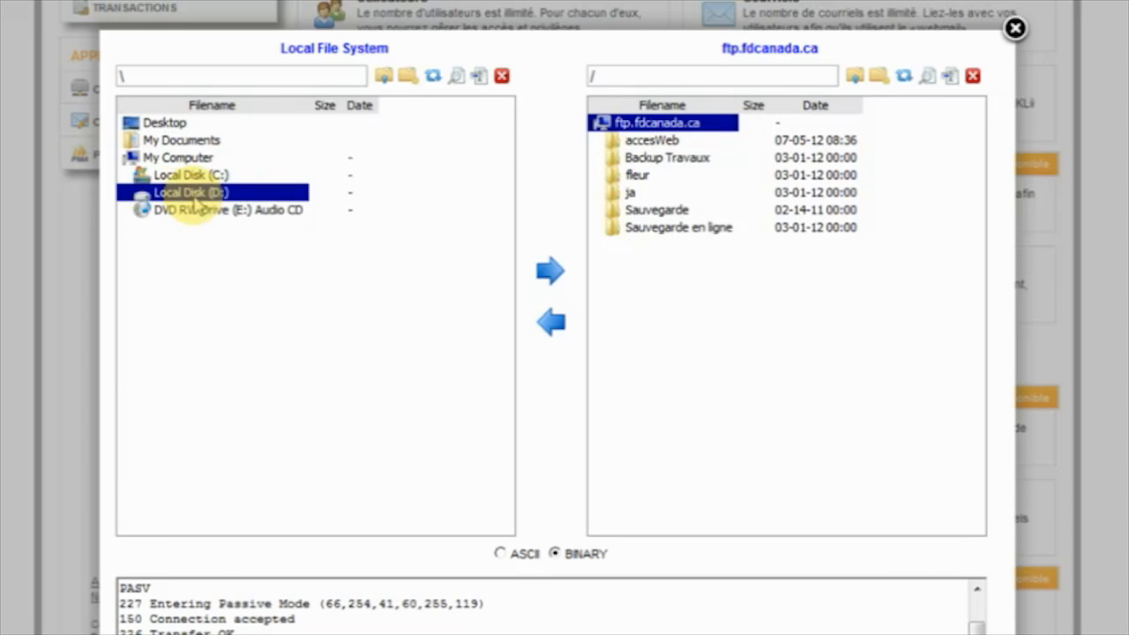
double_click(196, 201)
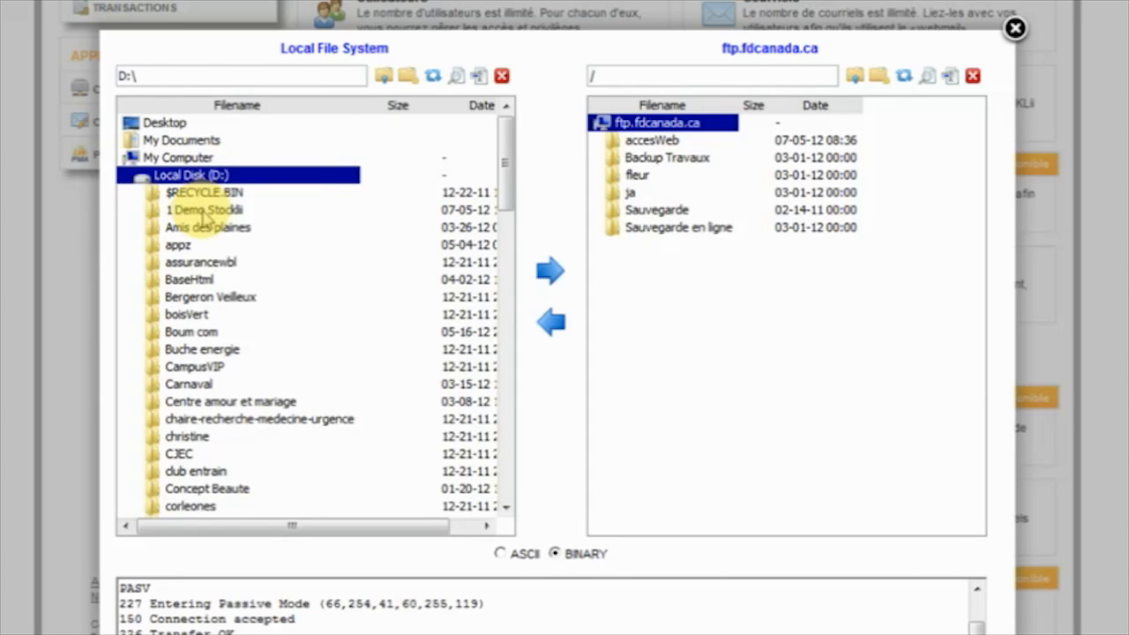
left_click(203, 213)
double_click(202, 212)
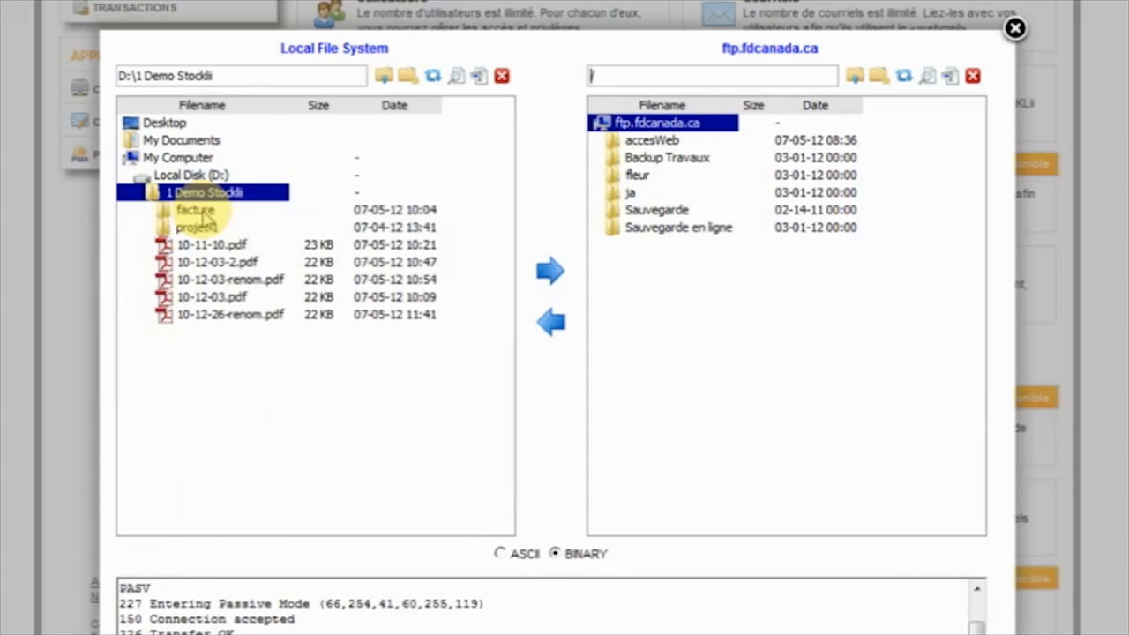
Step: Upload the local file 10-11-10.pdf to the FTP server's root and delete the remote copy
left_click(212, 244)
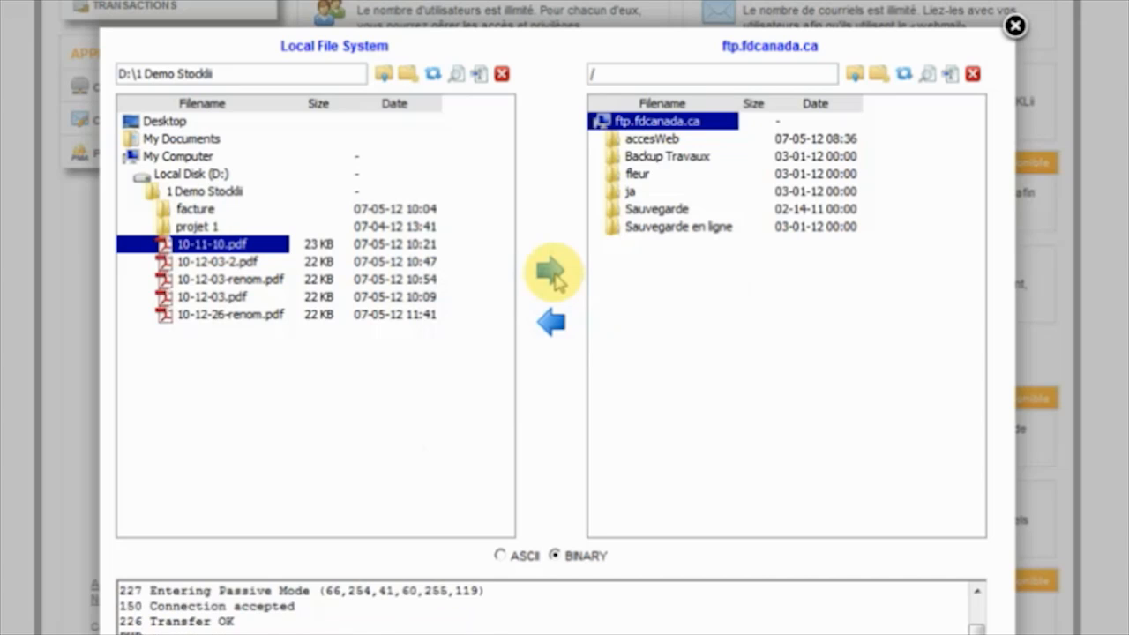
left_click(553, 274)
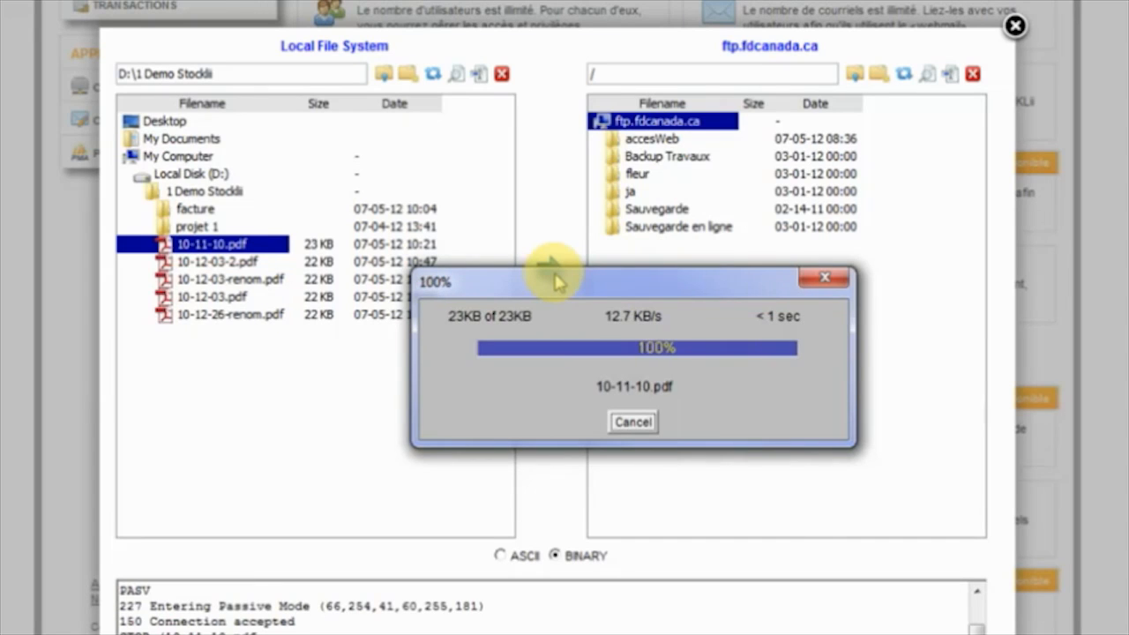
left_click(661, 247)
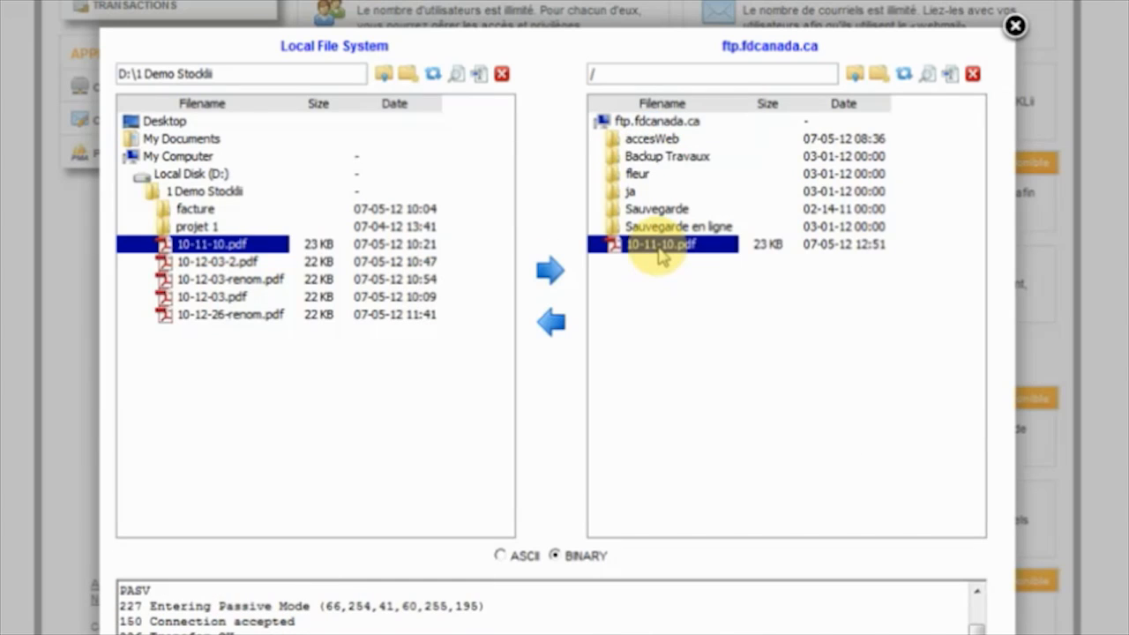
left_click(973, 76)
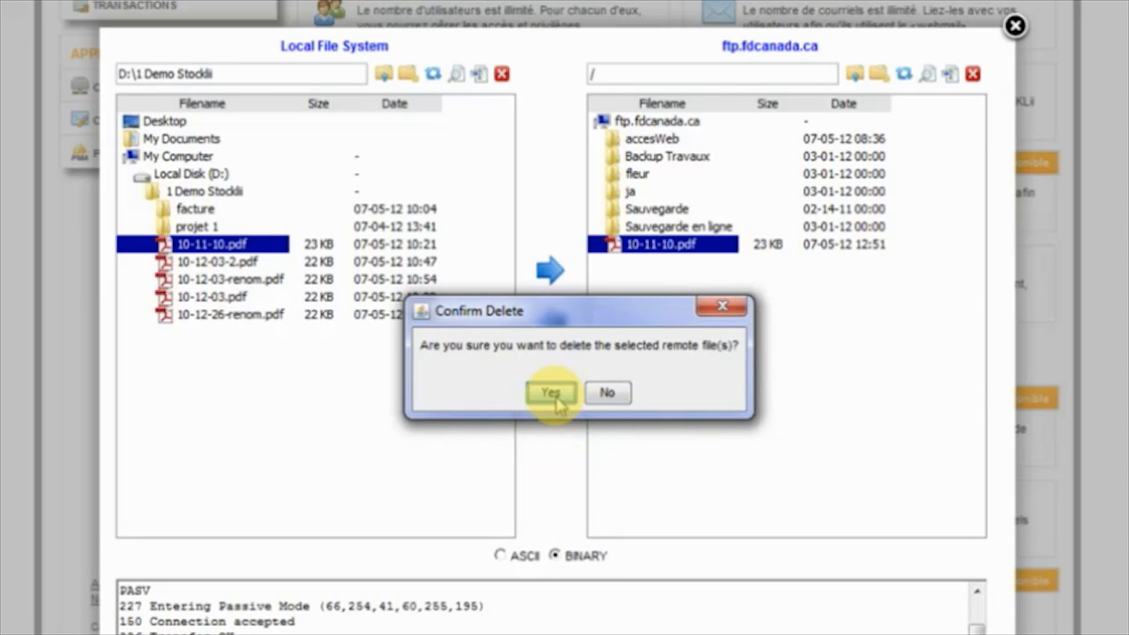
left_click(551, 394)
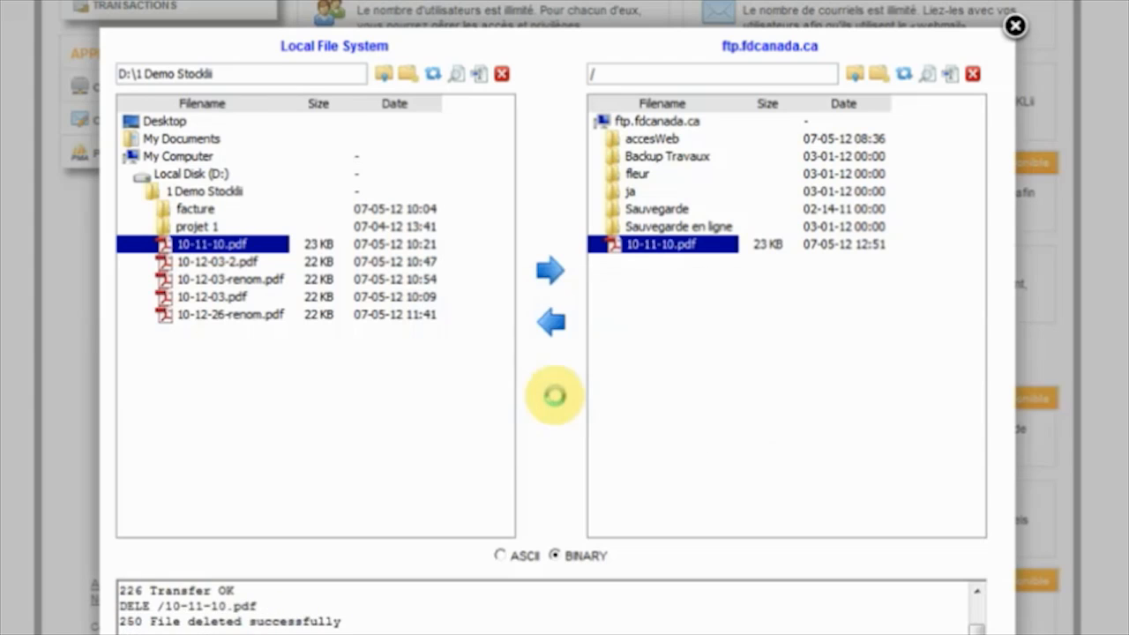
Step: Upload the local facture folder to the FTP server's root and open the remote copy
left_click(195, 208)
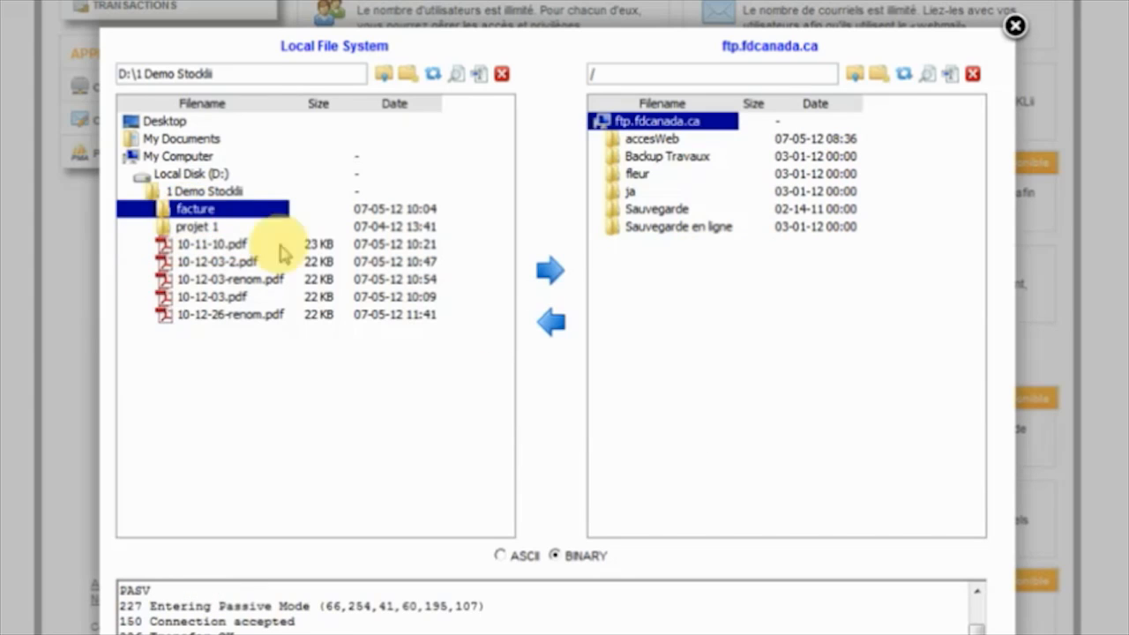
left_click(547, 272)
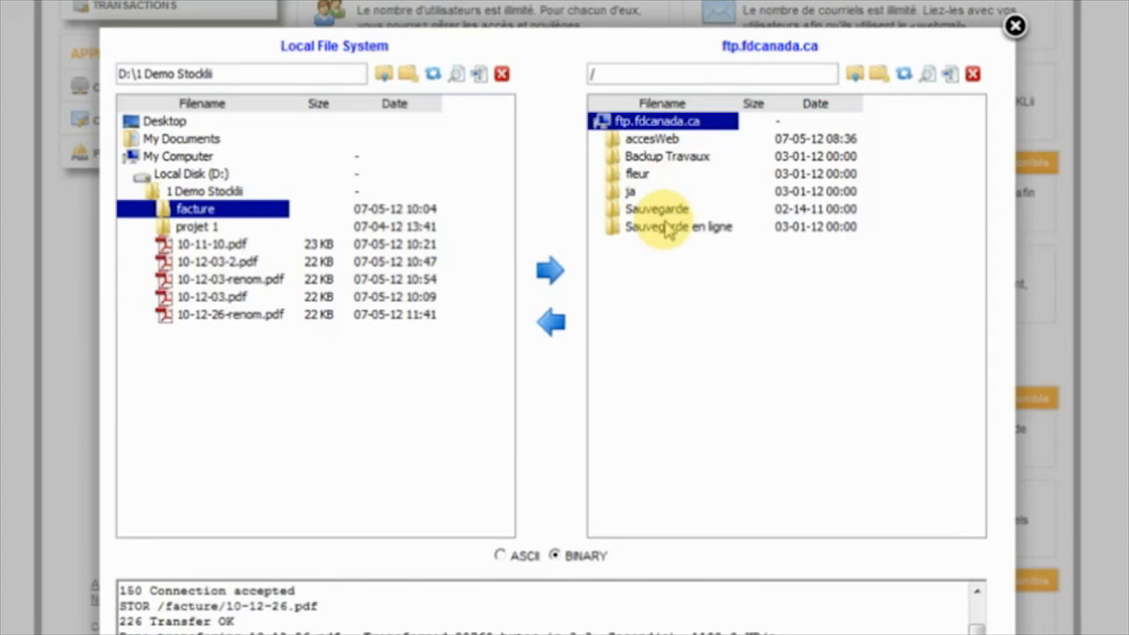
left_click(642, 176)
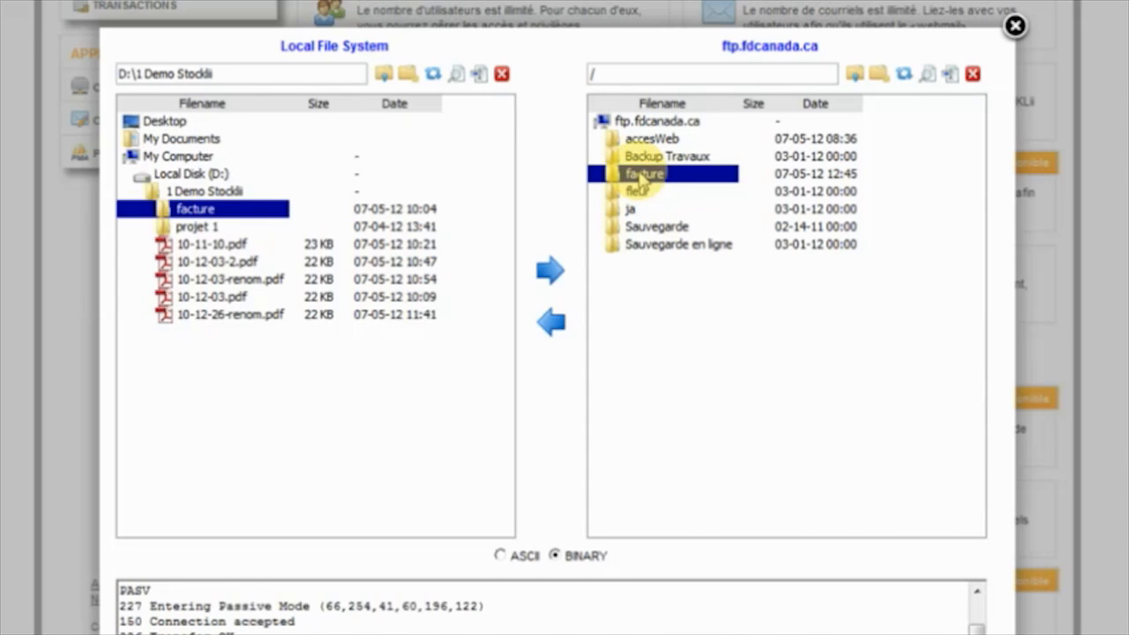
double_click(642, 174)
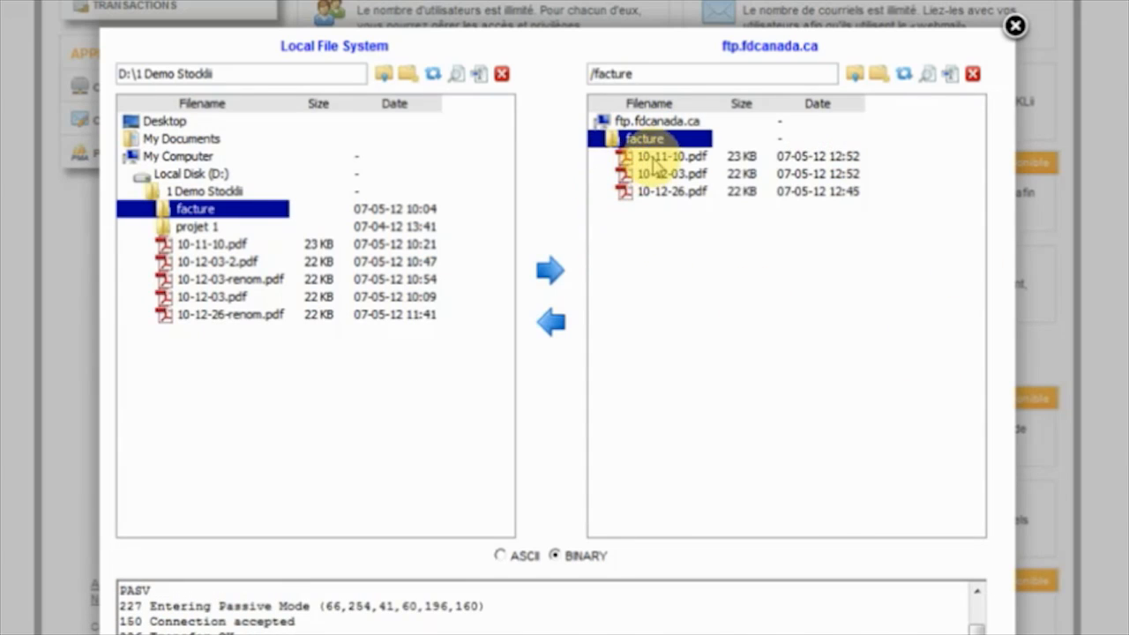
Step: Rename 10-11-10.pdf in the remote facture folder as 10-11-10-renom.pdf
left_click(635, 156)
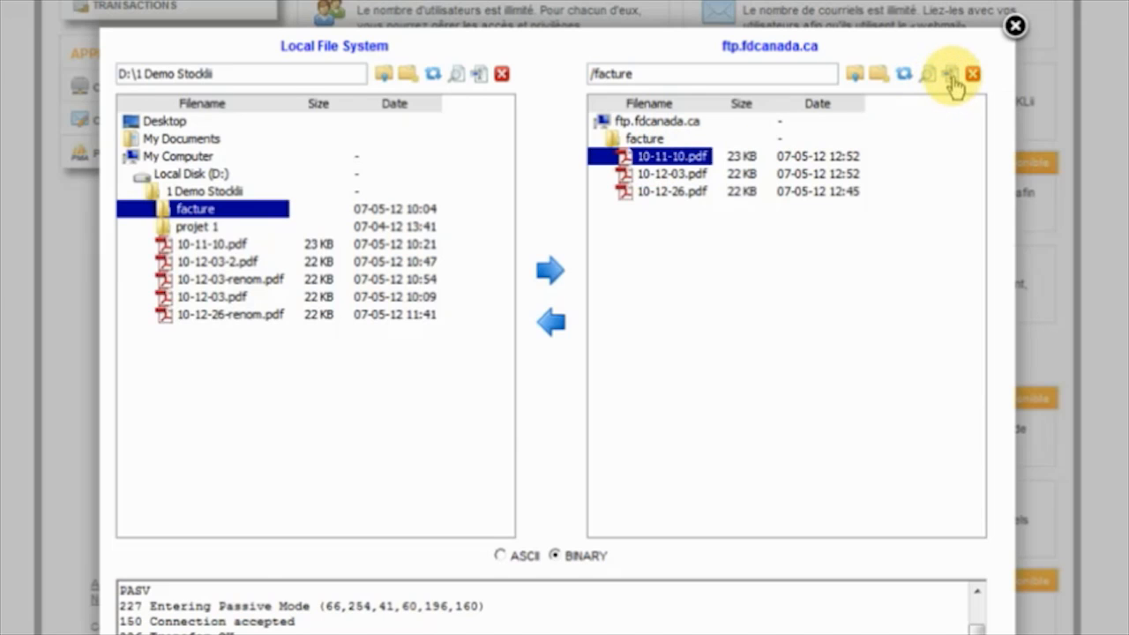
left_click(949, 75)
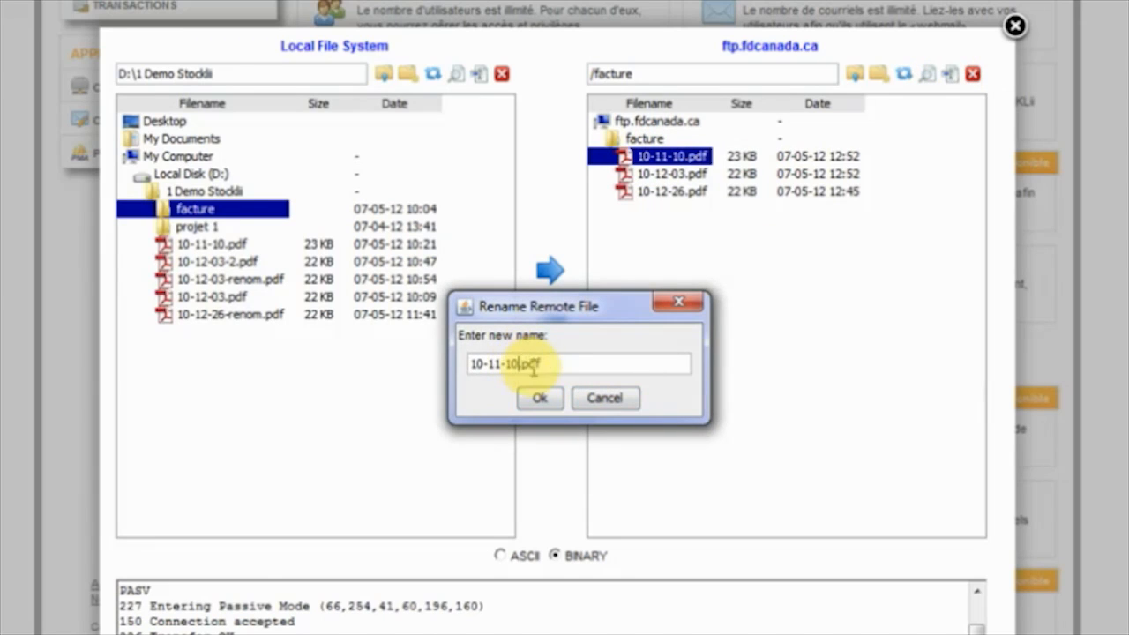
type("-renom")
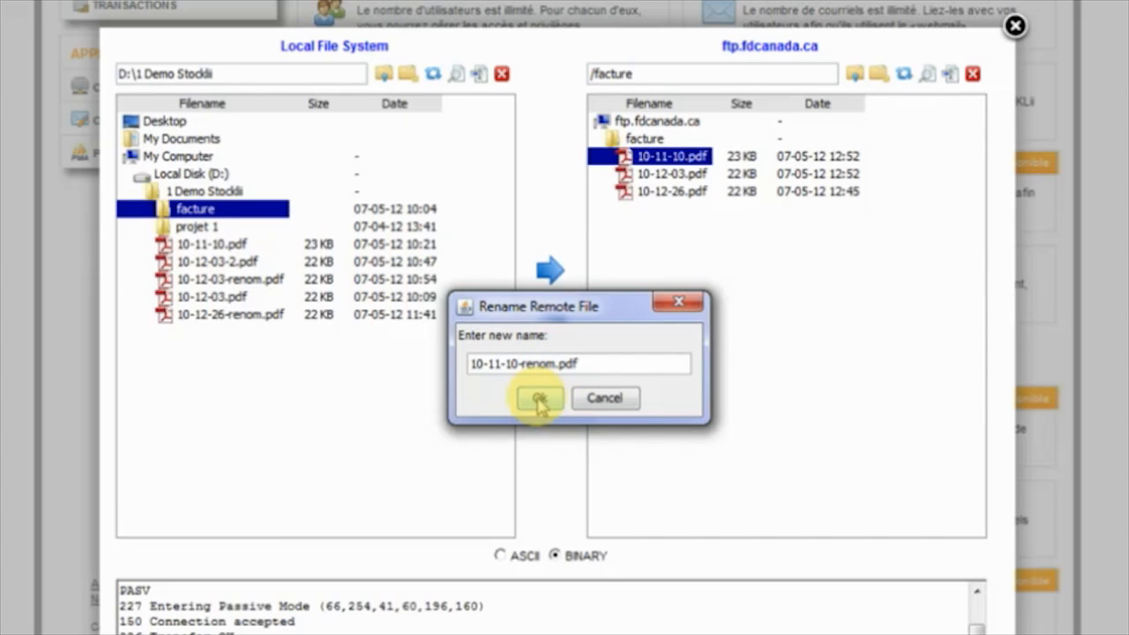
left_click(542, 399)
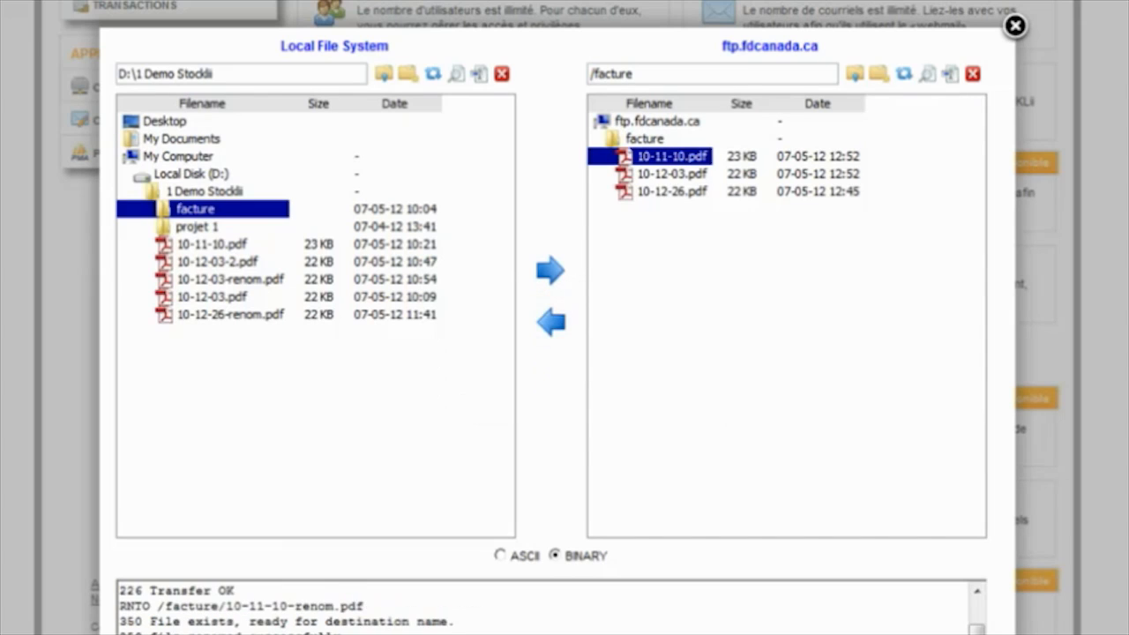
left_click(579, 393)
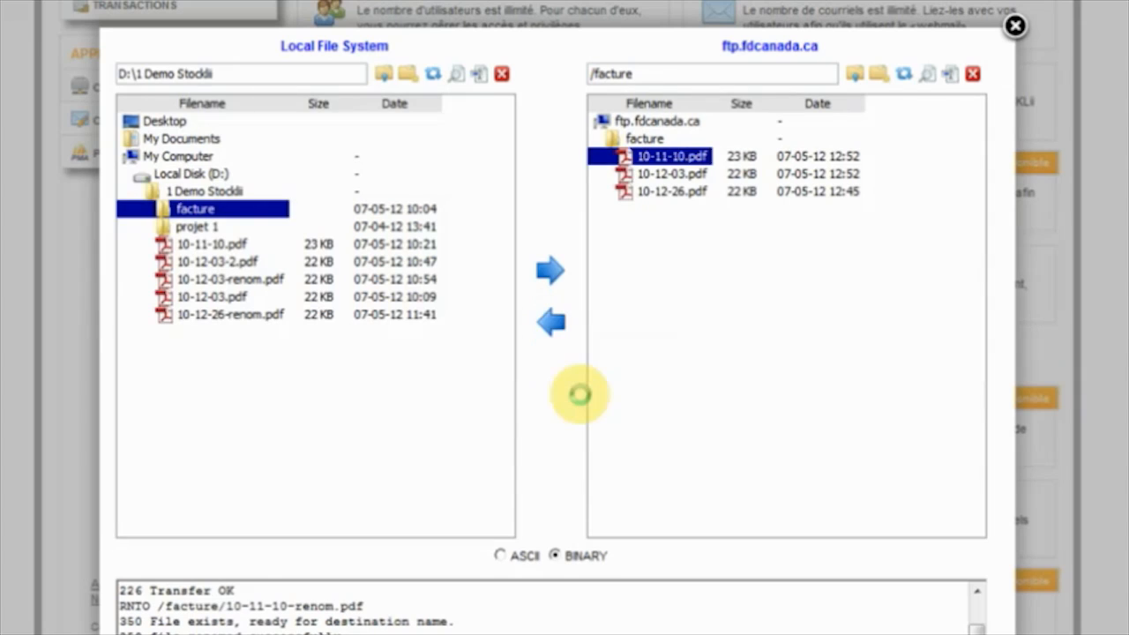
Step: Download 10-11-10-renom.pdf from the remote facture folder to the local 1 Demo Stocklii folder and select the downloaded file
left_click(675, 156)
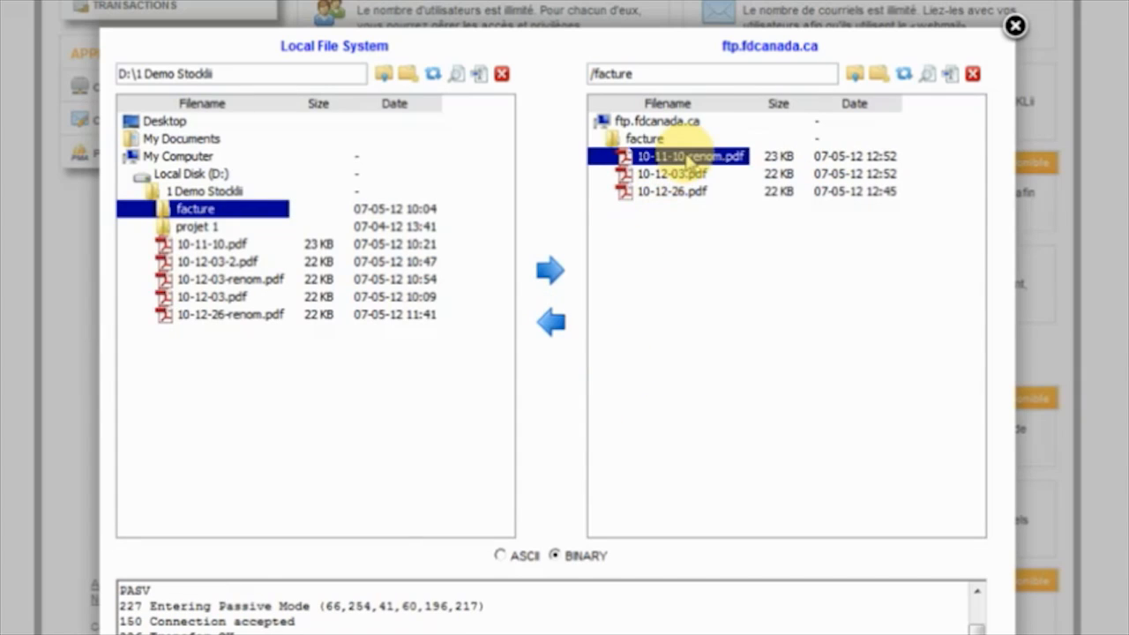
left_click(551, 328)
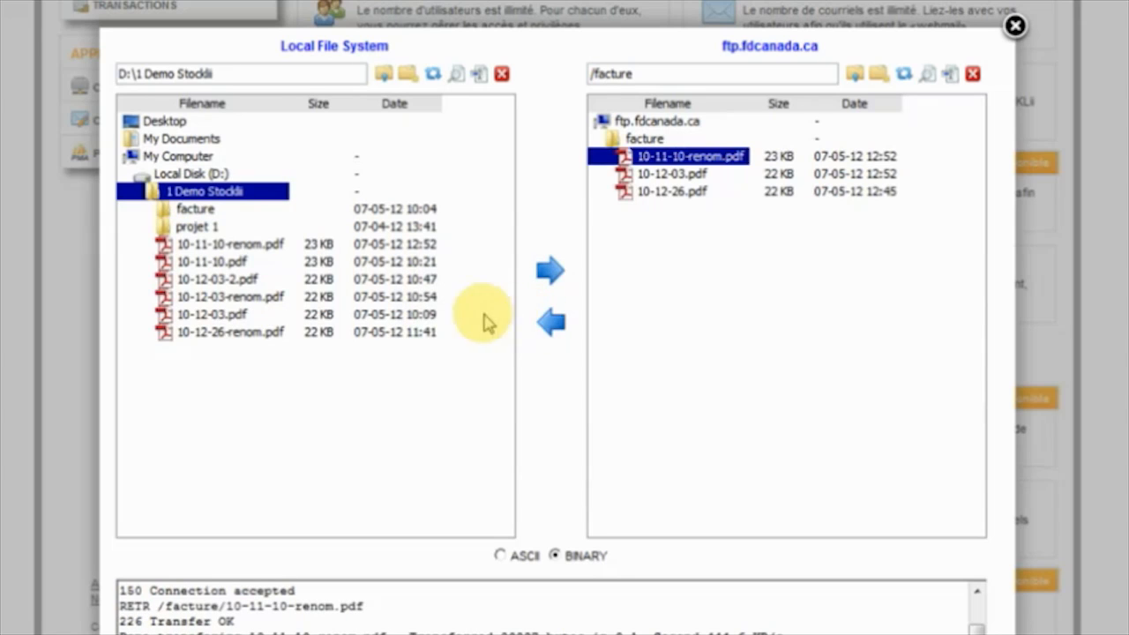
left_click(201, 248)
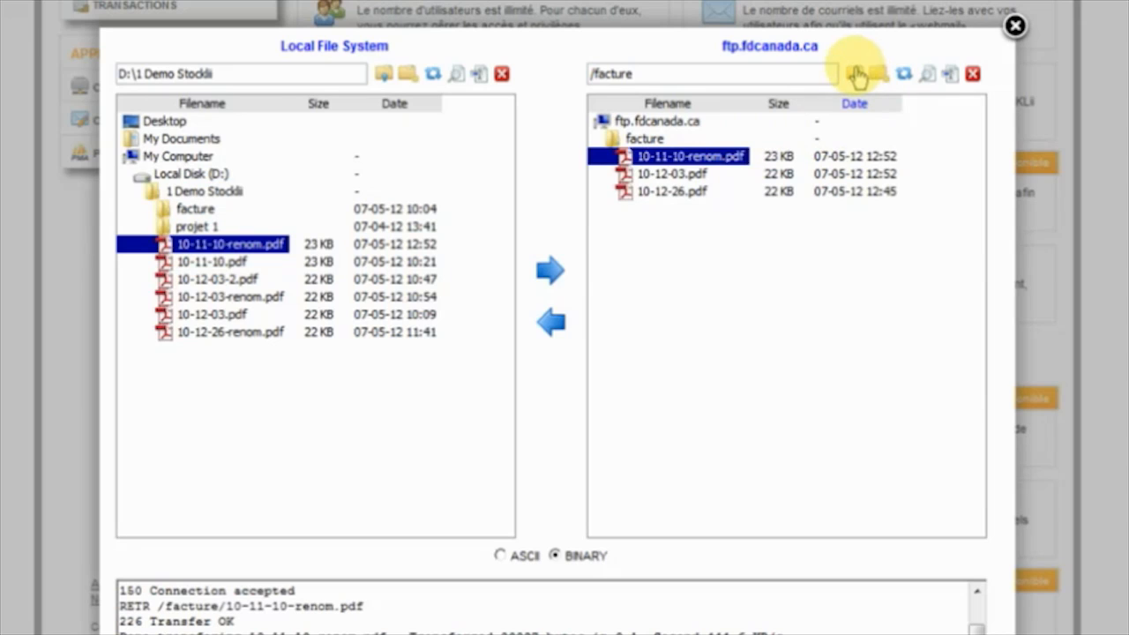
Step: Return to the FTP server's root and create a remote directory named www there
left_click(854, 76)
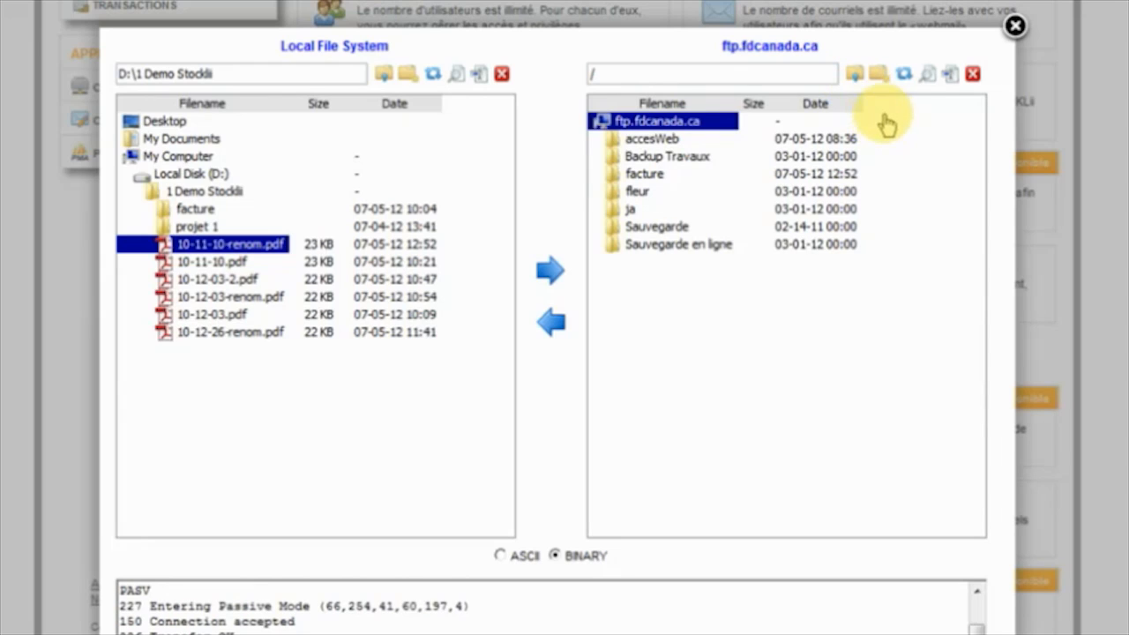
left_click(879, 76)
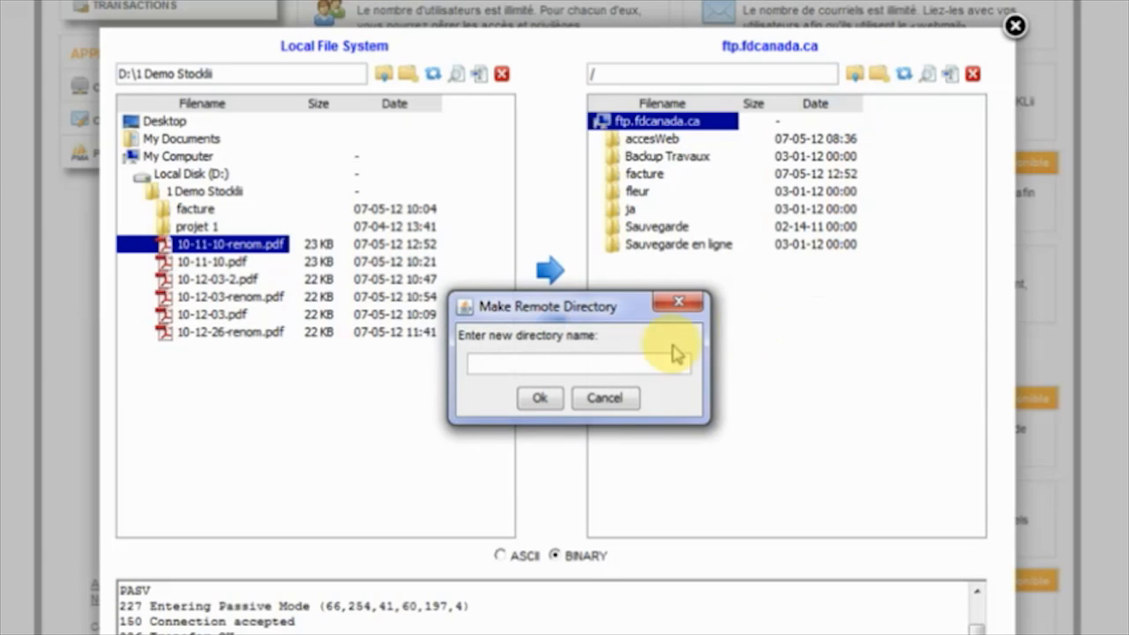
type("www")
left_click(538, 398)
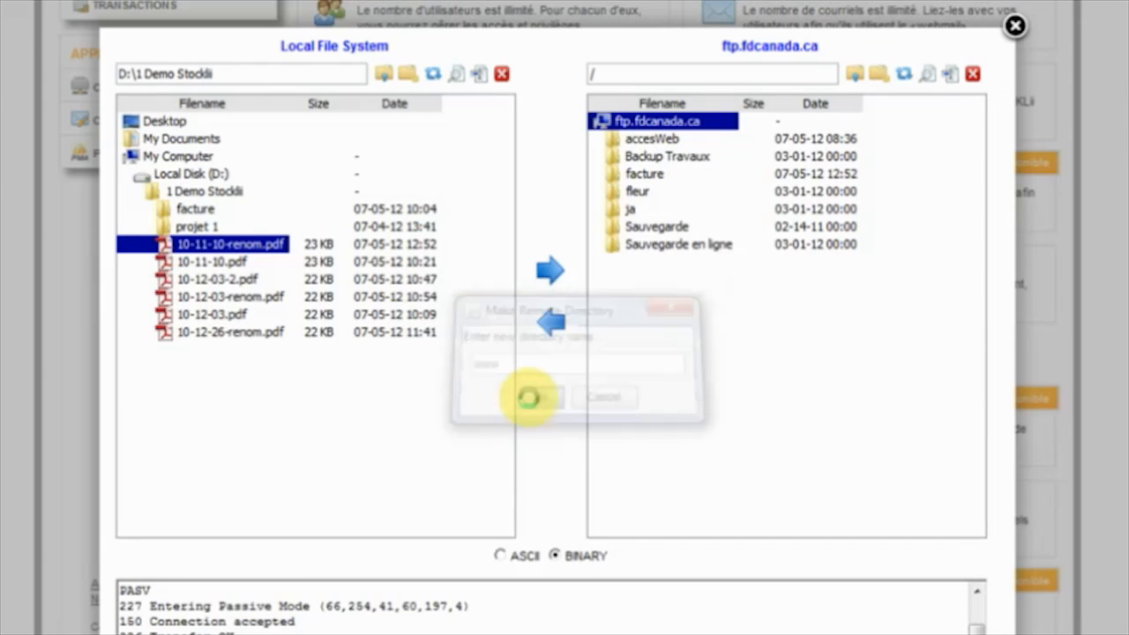
Step: Upload the Site folder from the local projet 1 folder into the remote www folder and open the uploaded copy
double_click(201, 229)
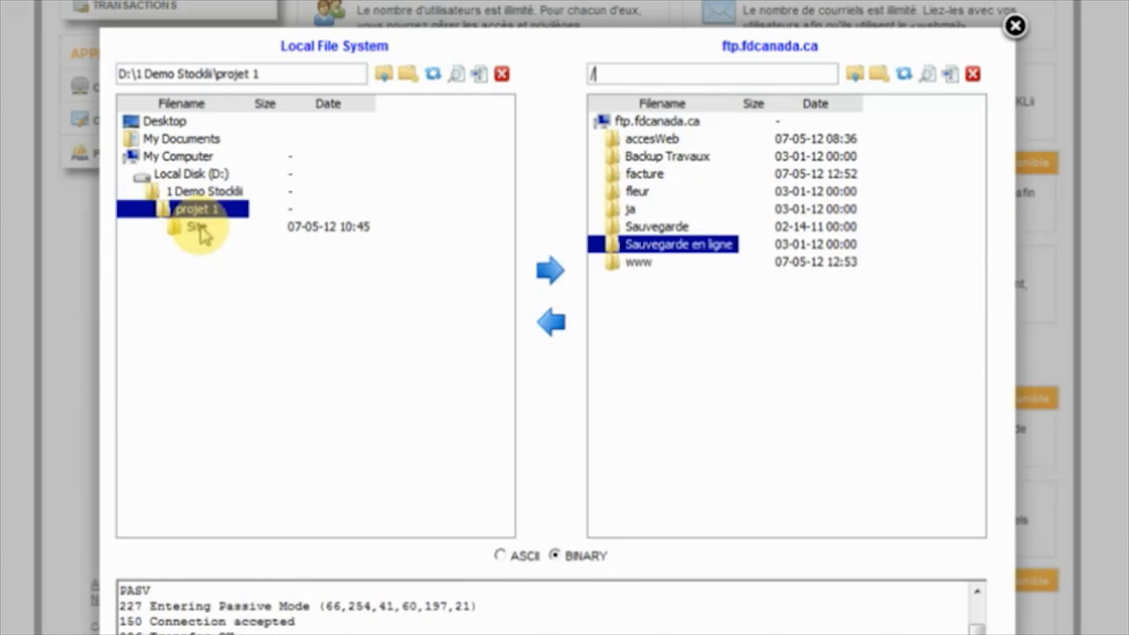
left_click(202, 231)
double_click(201, 229)
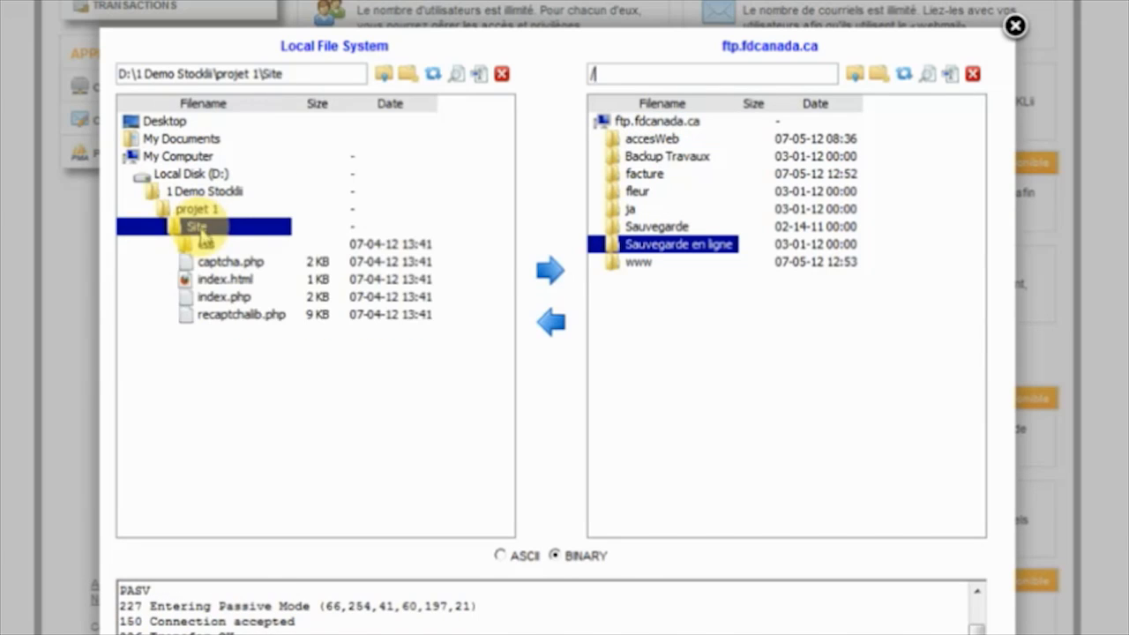
left_click(646, 267)
double_click(645, 265)
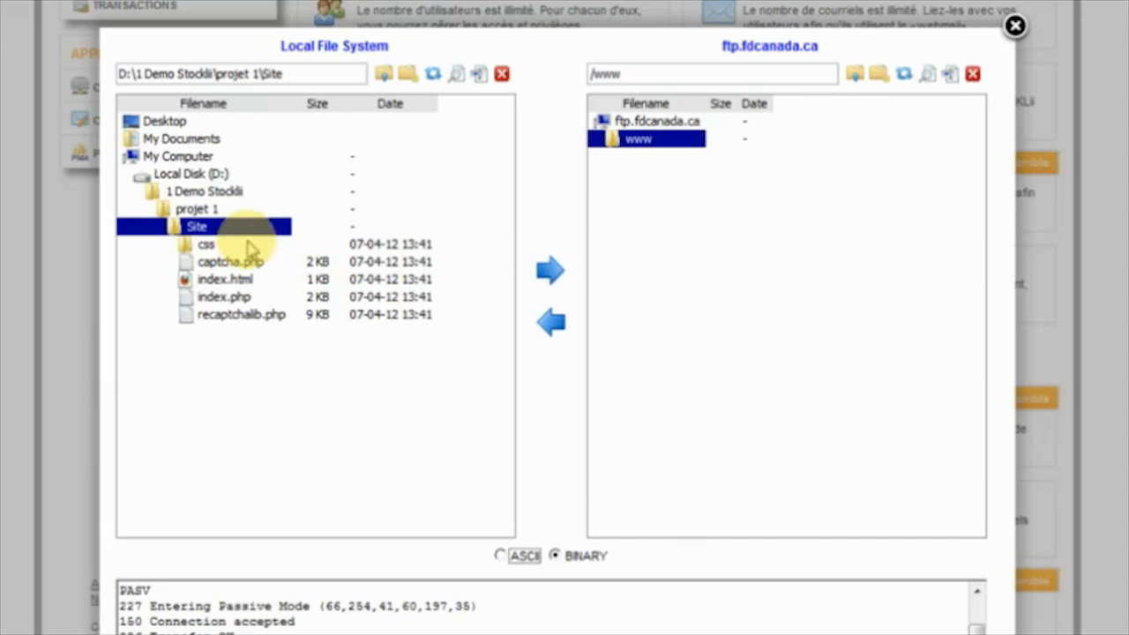
left_click(552, 269)
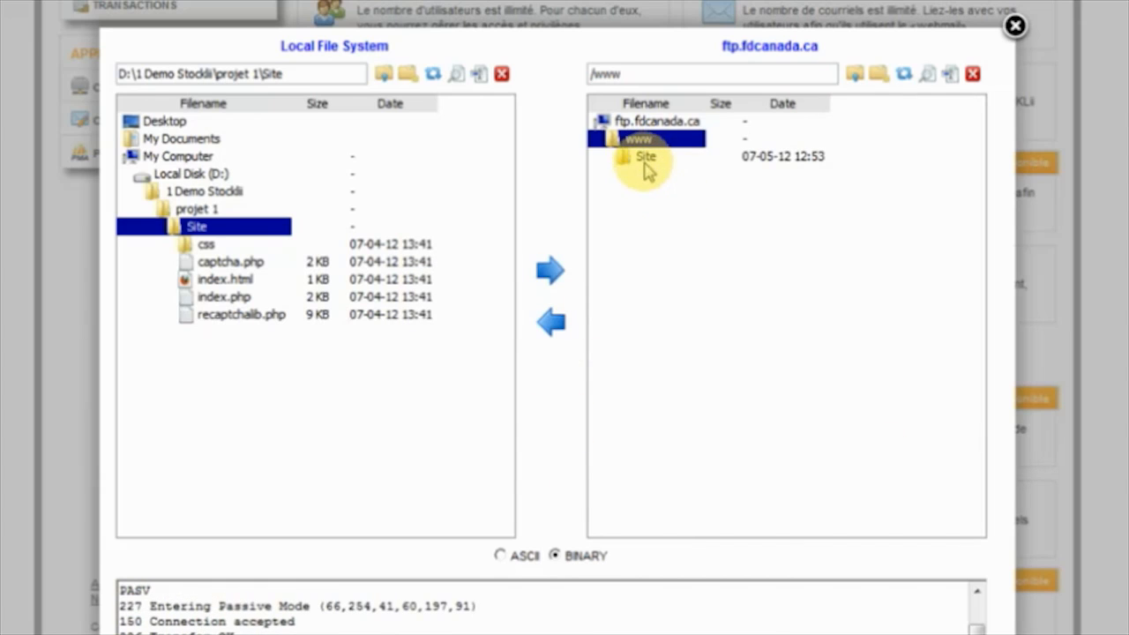
left_click(646, 159)
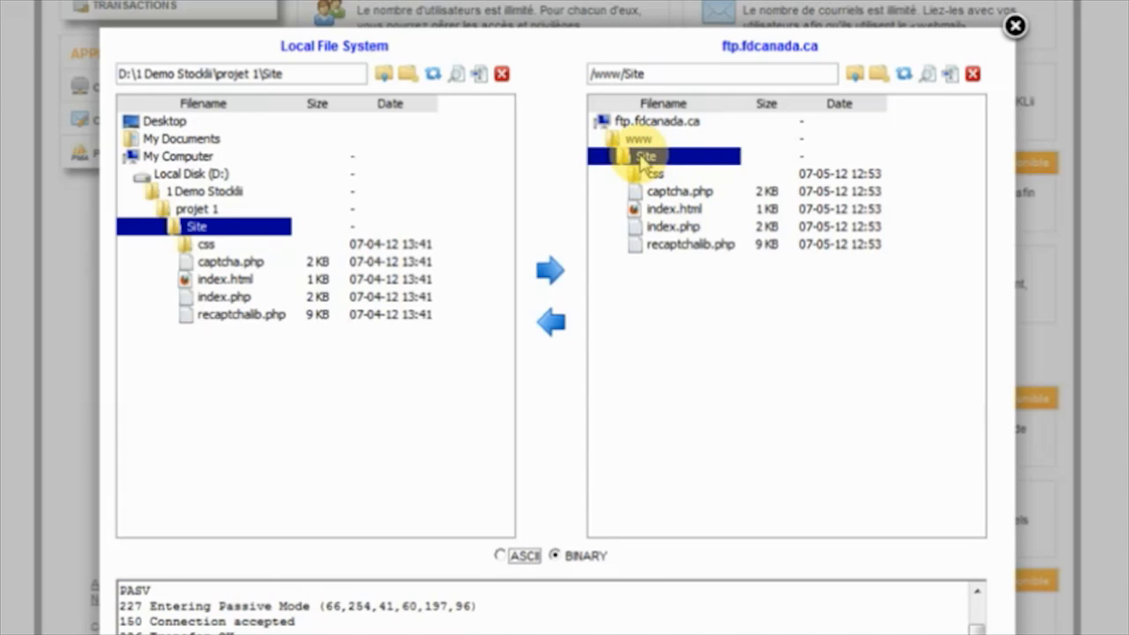
Step: Show the available actions for the remote index.html file and close the FTP client
right_click(668, 210)
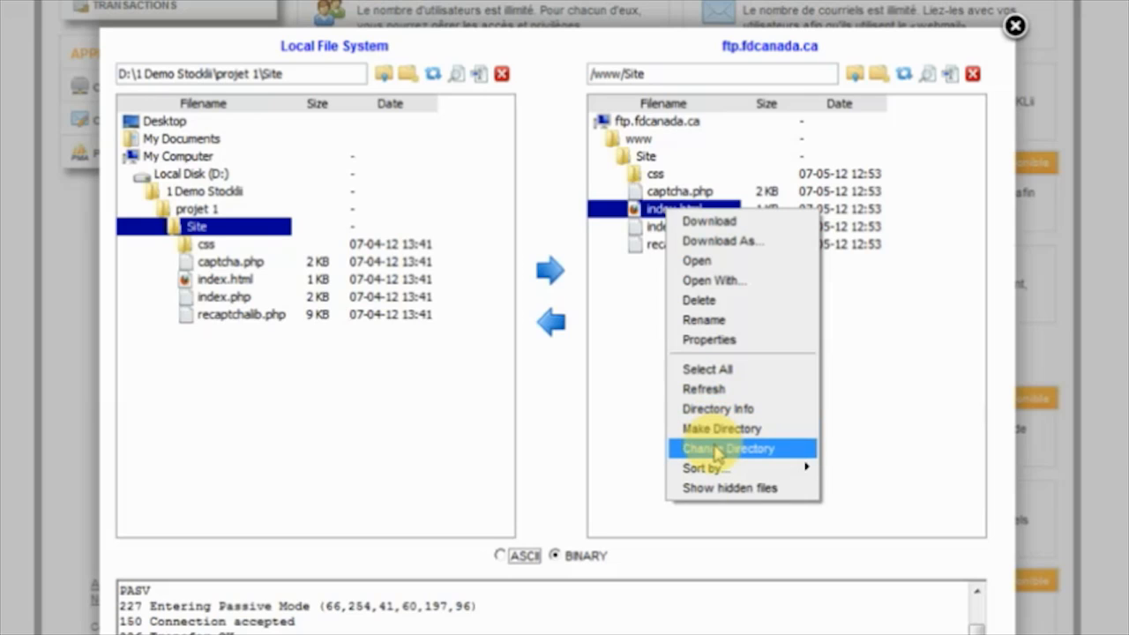
mouse_move(715, 468)
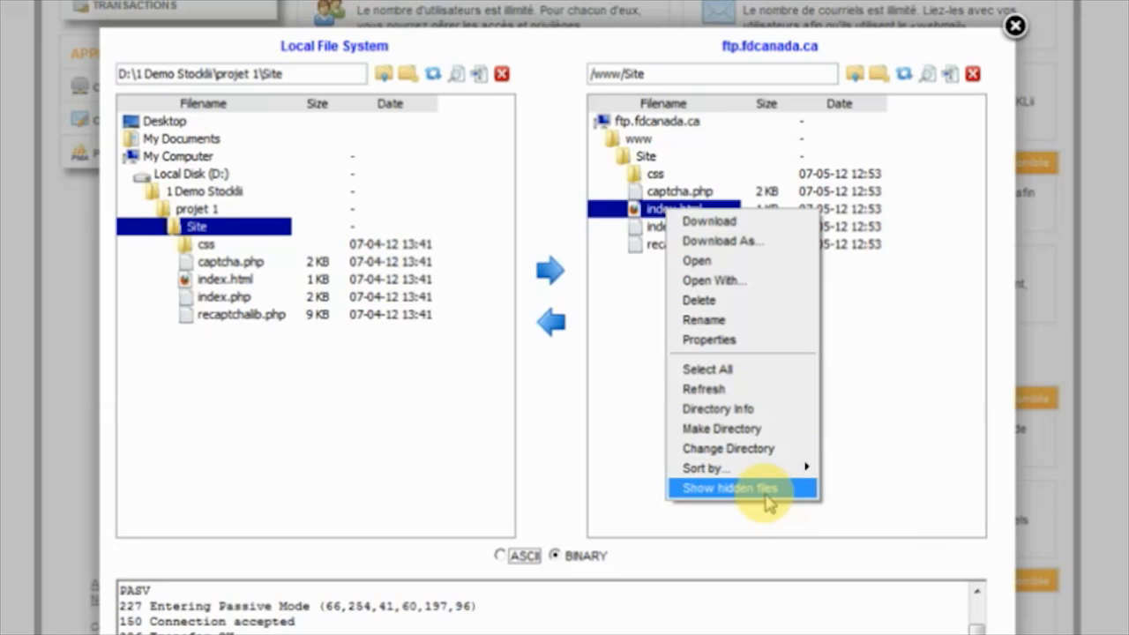
left_click(1016, 28)
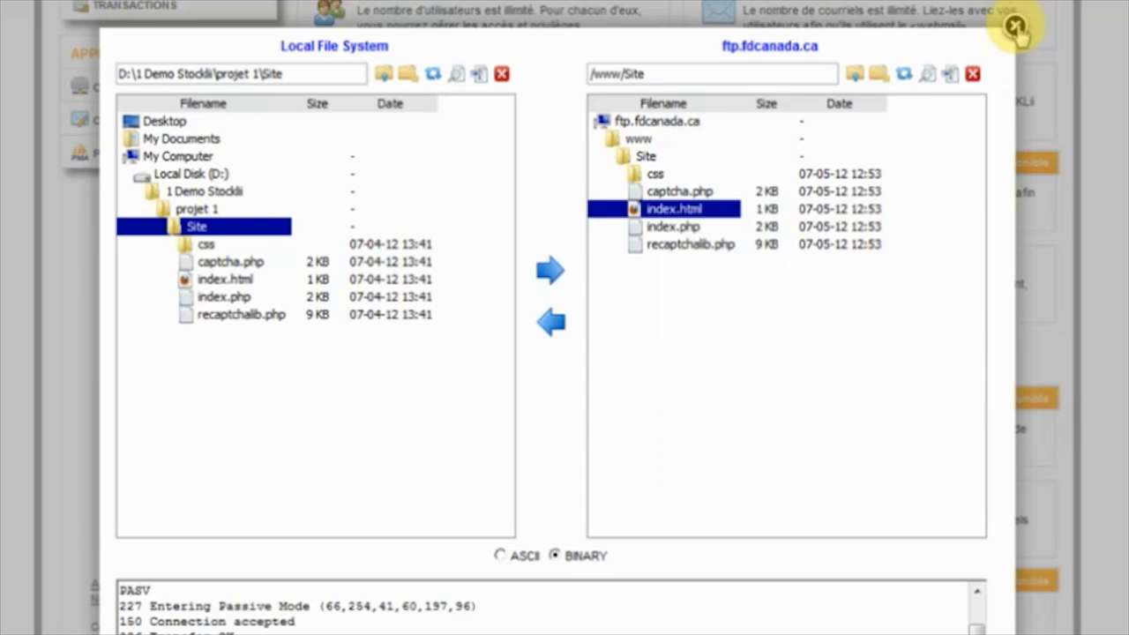
left_click(1016, 29)
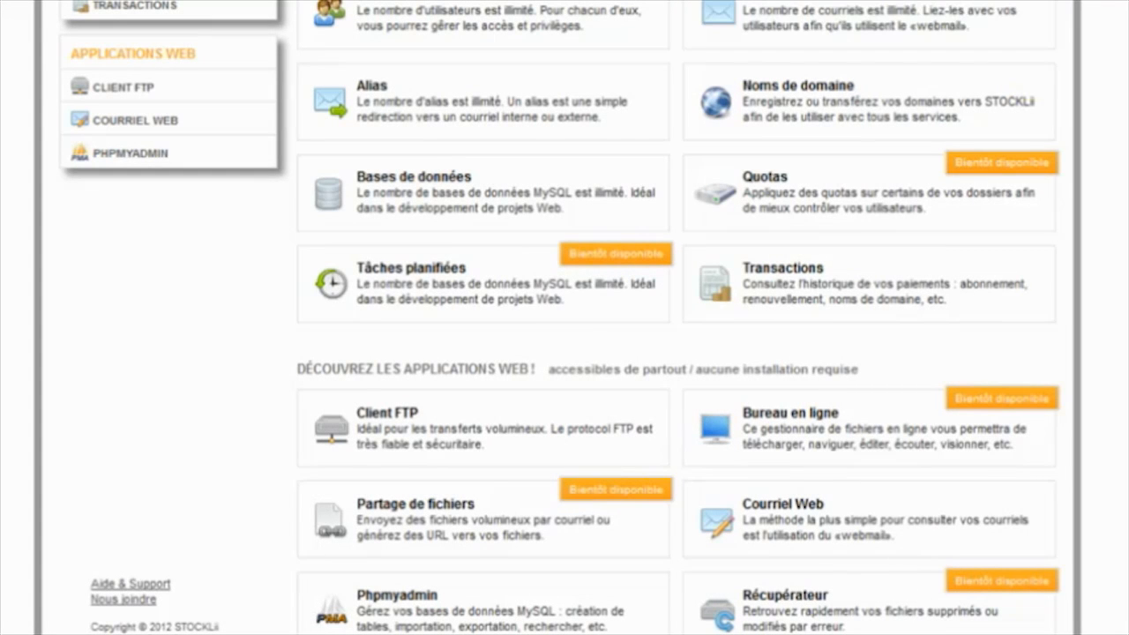